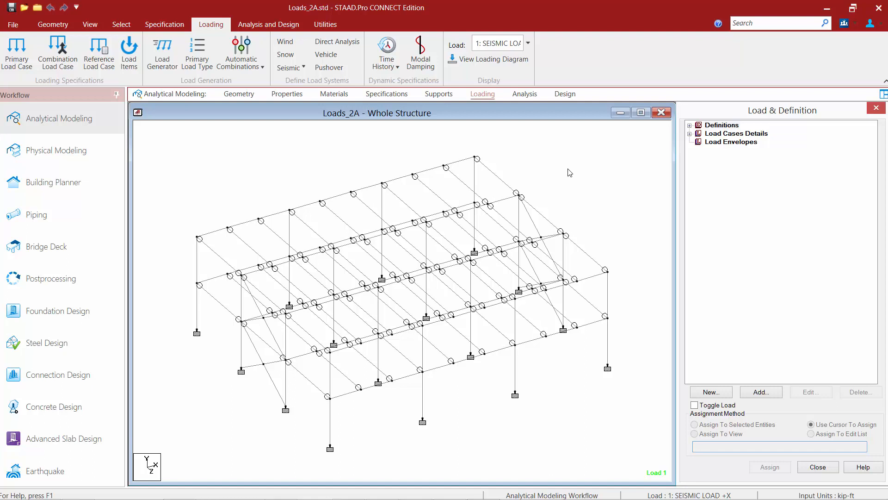
Step: Expand the load cases details, then start combination load case 11 and name it "DL + EQ Combo"
click(678, 160)
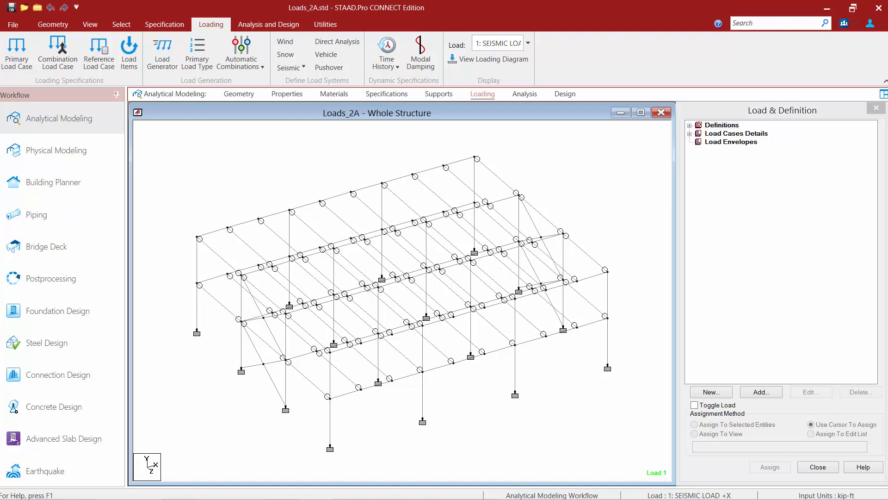
click(689, 134)
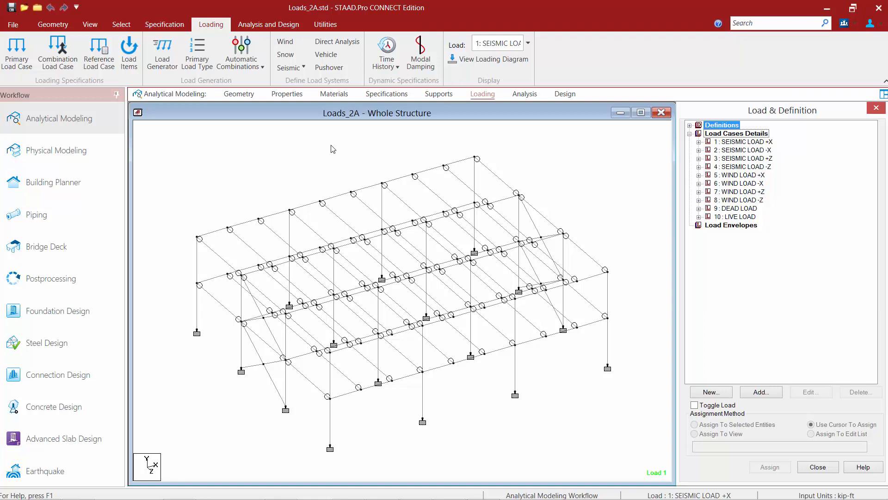
click(204, 25)
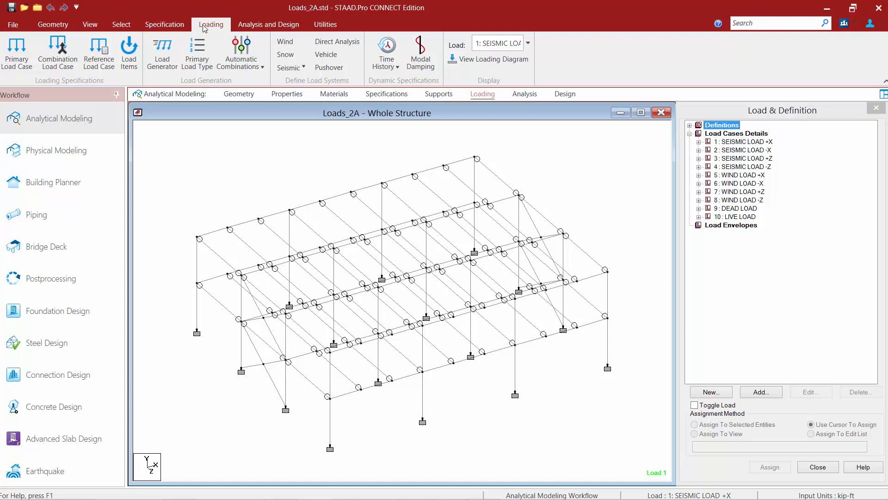
click(71, 67)
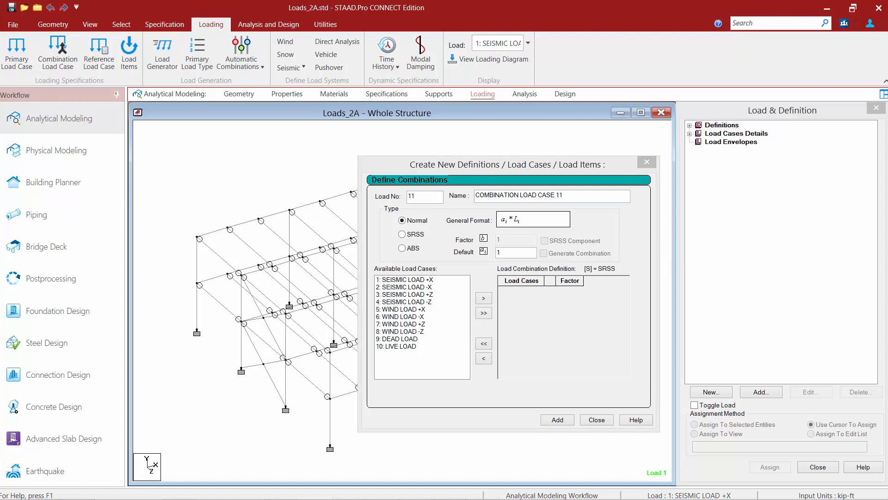
drag(564, 195, 467, 198)
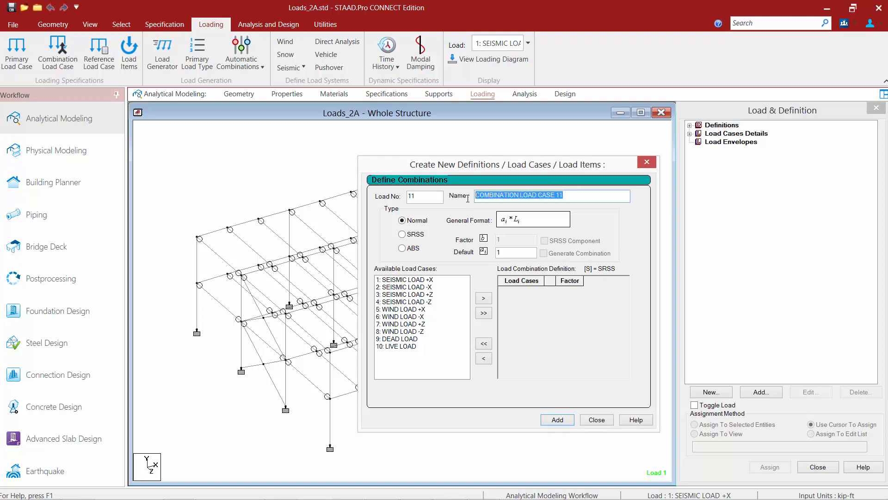
text(DL _ E)
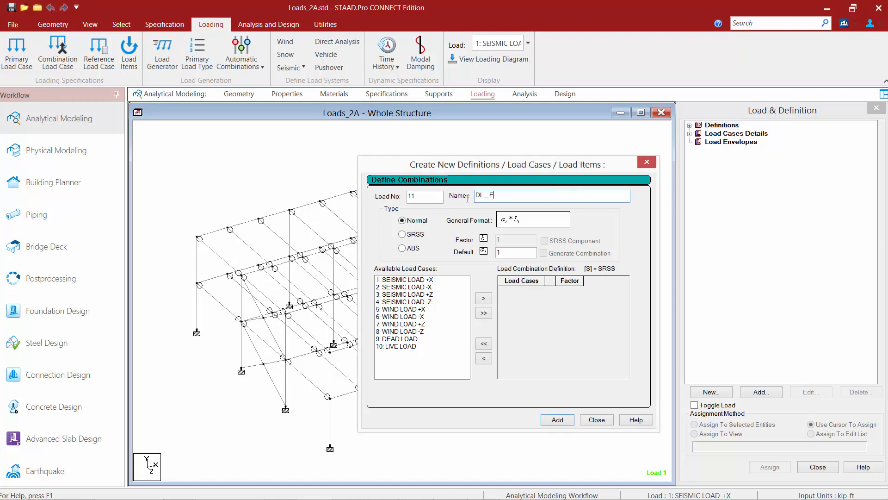
key(BackSpace)
key(BackSpace)
key(BackSpace)
text(+ EQ Combo)
Step: Combine SEISMIC LOAD +X at factor 1 with DEAD LOAD at factor 1.2 and add the combination to the load cases
click(390, 339)
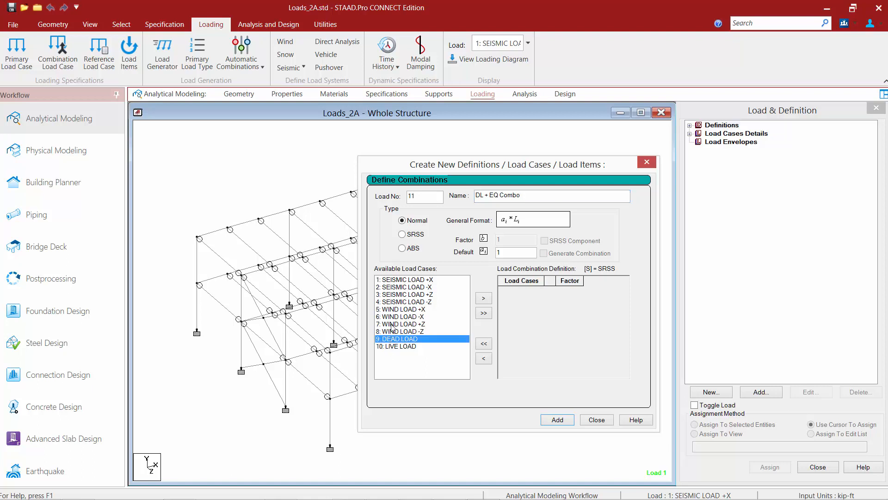
ctrl+click(389, 280)
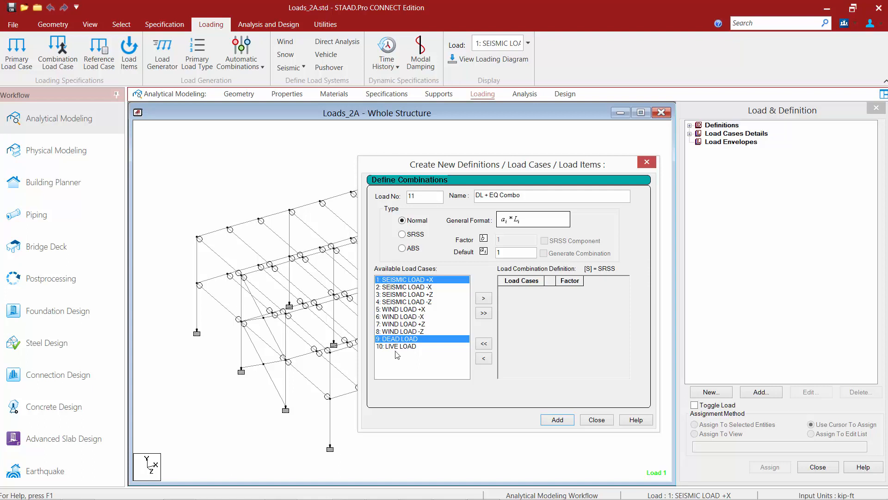
click(482, 298)
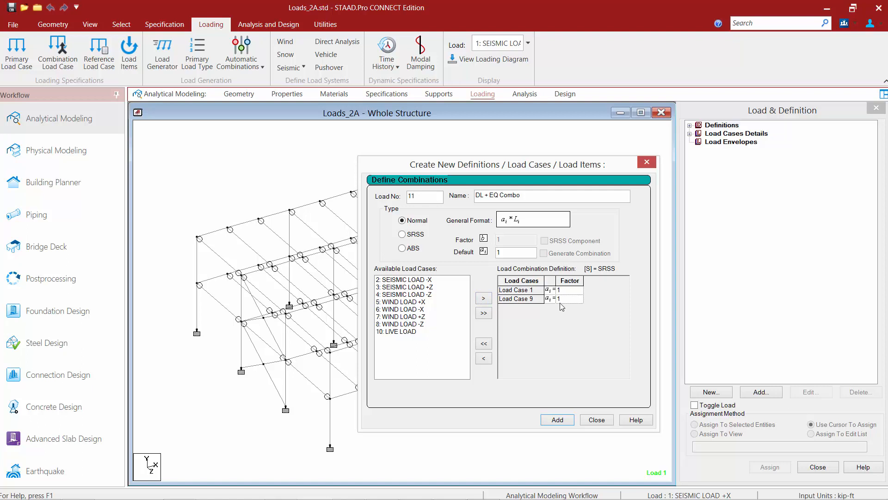
click(565, 298)
text(.2)
click(564, 291)
click(549, 422)
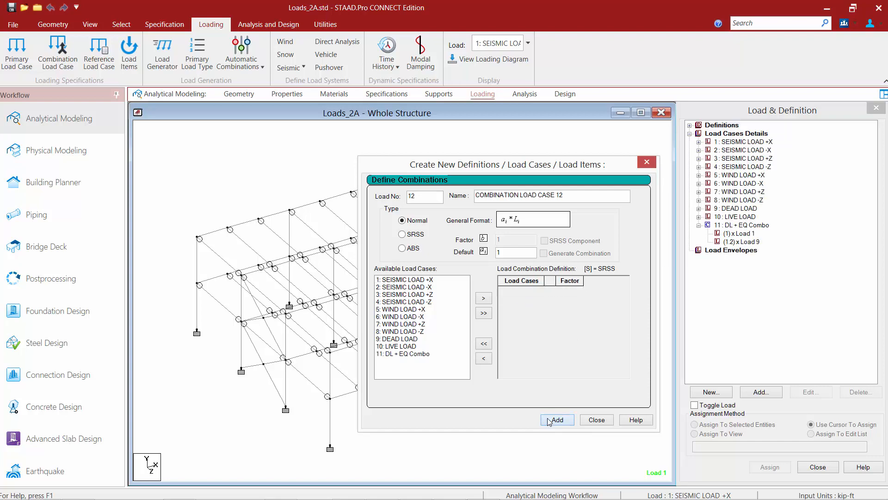
click(596, 419)
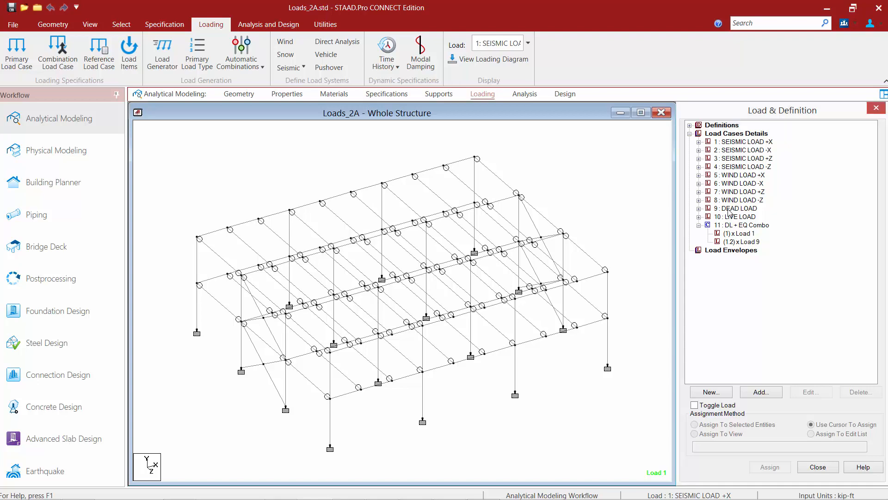
Step: Examine the loading type assigned to load case 9 DEAD LOAD and the other available types, leaving it as is
double_click(736, 208)
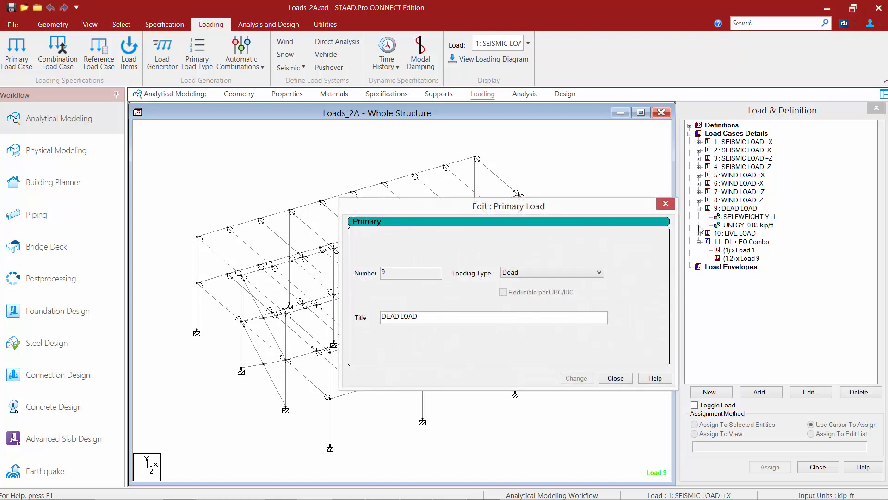
click(559, 271)
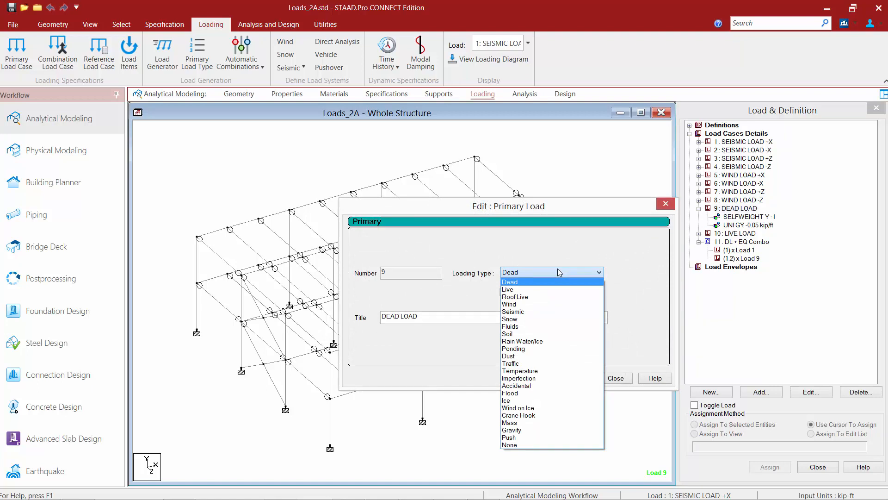
click(557, 271)
click(612, 378)
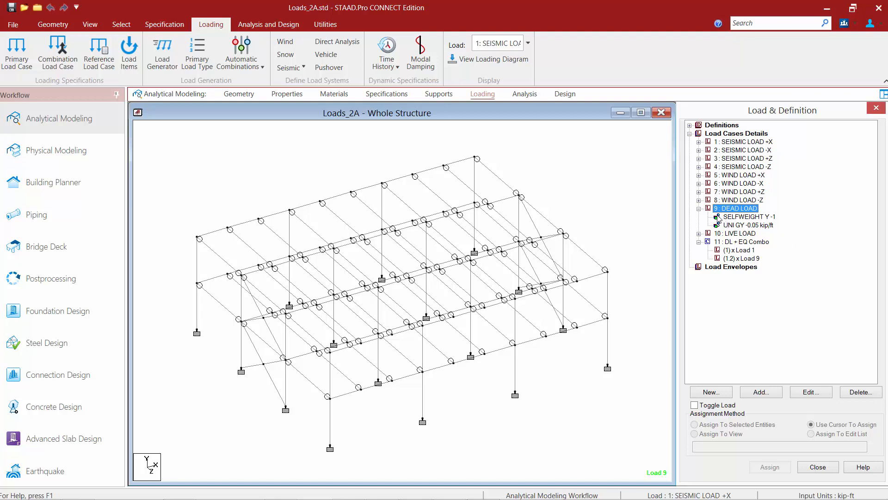
click(699, 208)
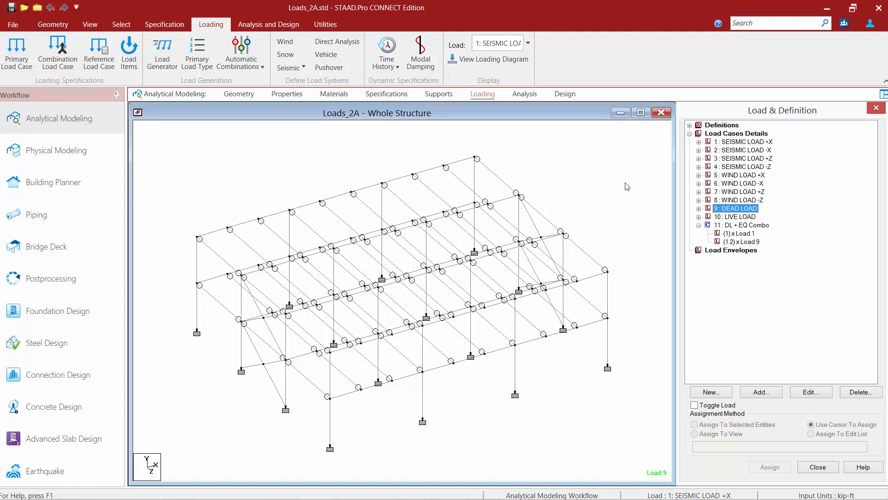
Step: Generate automatic load combinations using code AISC:360-2010 and category PUBLIC, starting from combination number 12
click(250, 67)
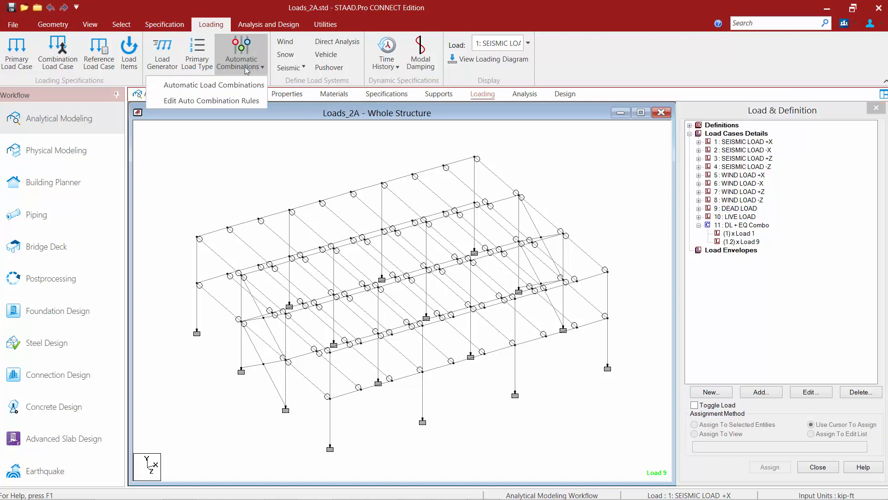
click(187, 84)
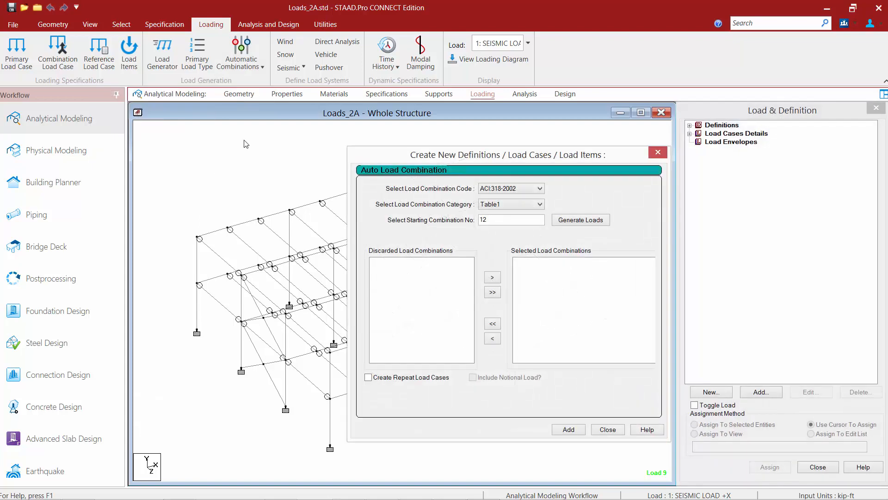
click(499, 190)
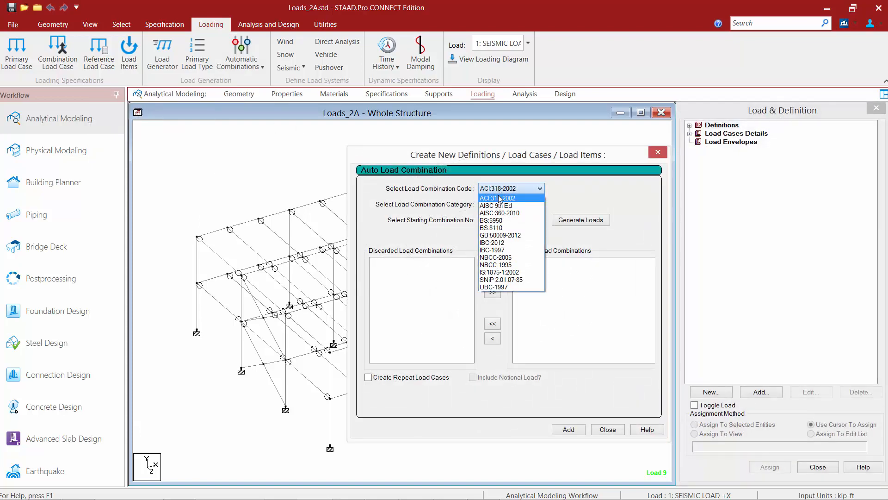
click(485, 214)
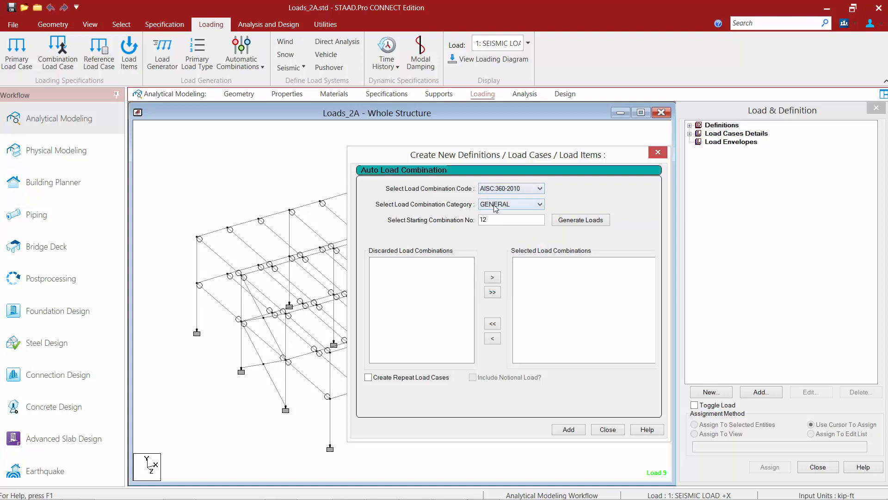
click(495, 205)
click(491, 222)
click(576, 222)
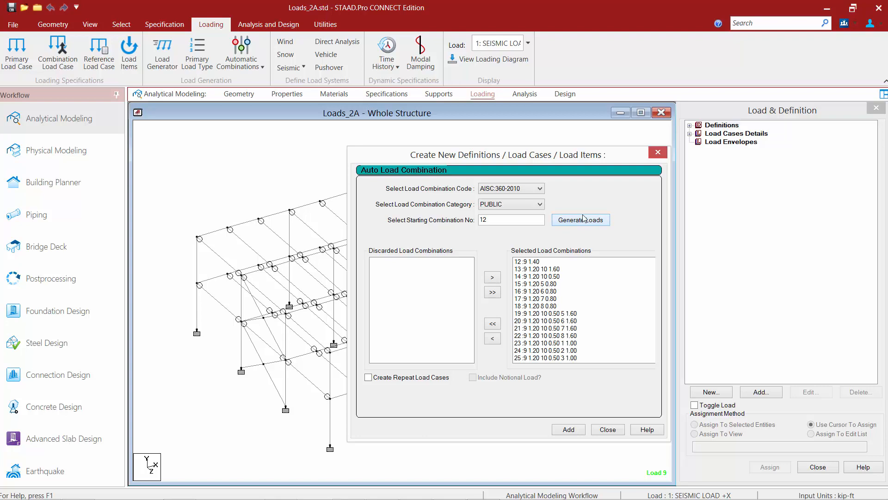
Step: Add the generated AISC combinations to the model and review them among the load cases
click(568, 429)
click(608, 429)
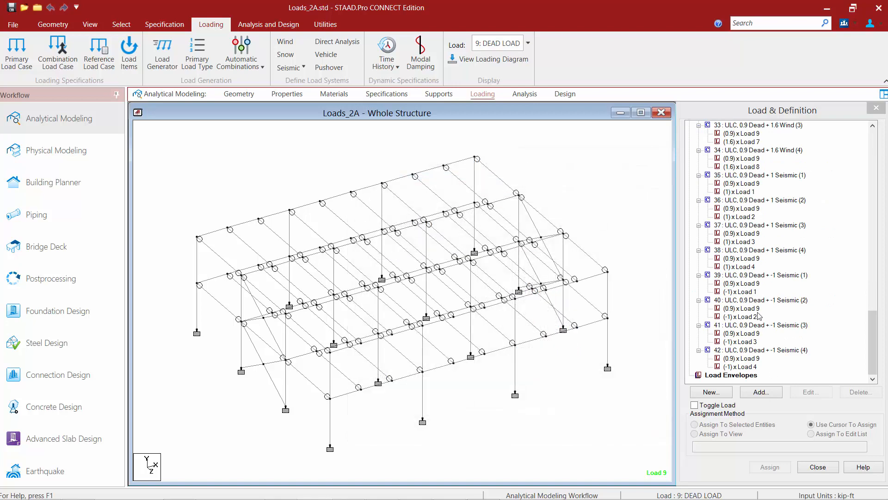
drag(878, 340, 879, 147)
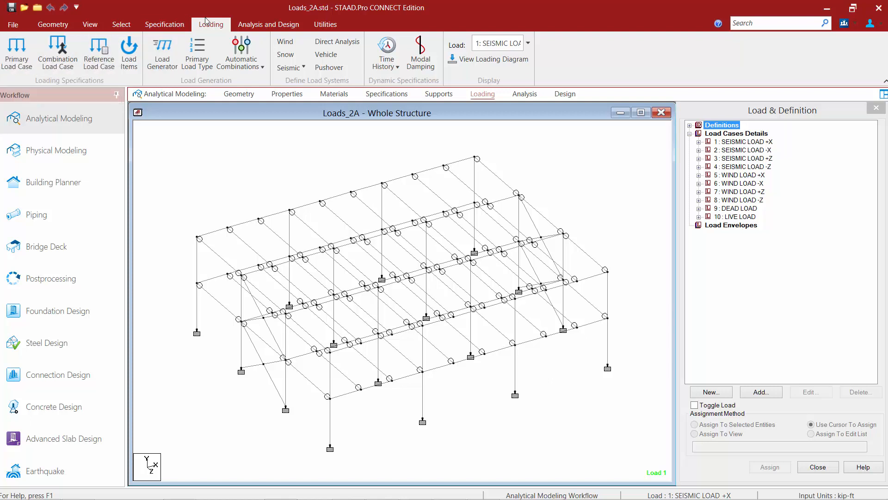
Step: Create primary load case 11 with loading type None and the title "DL+EQ Repeat"
click(16, 49)
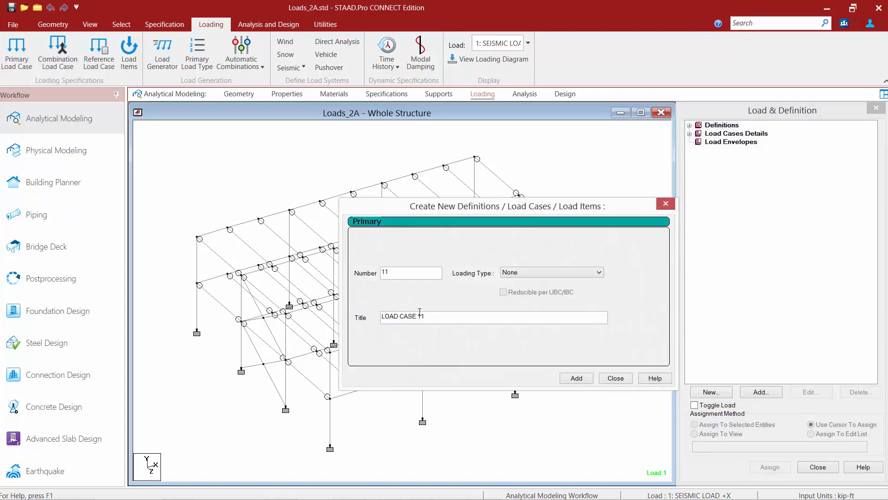
drag(440, 317, 376, 325)
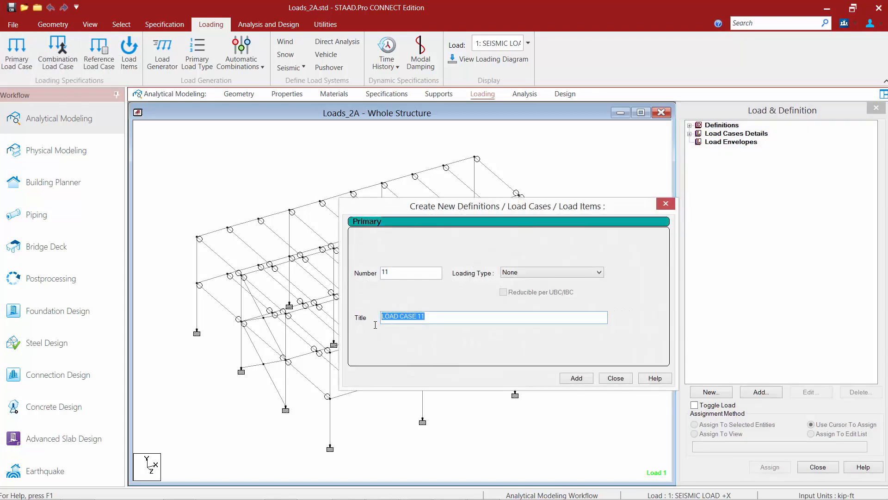
text(DL+EQ Repeat)
click(575, 379)
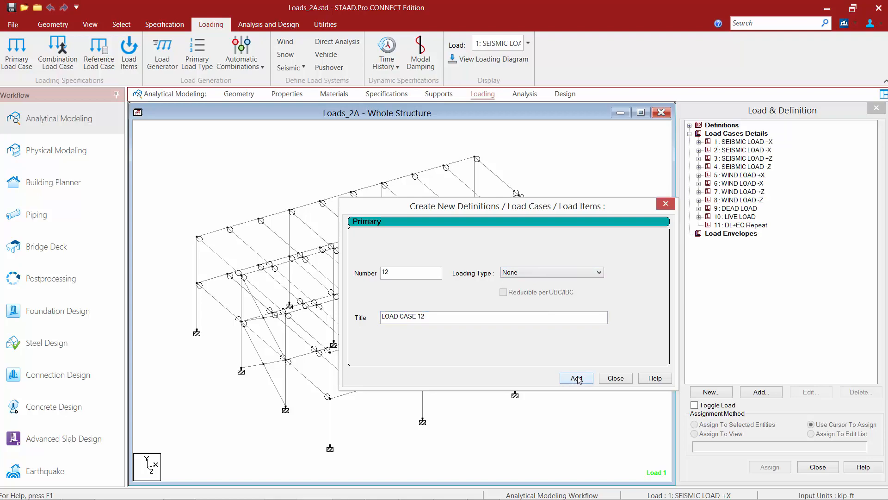
click(616, 379)
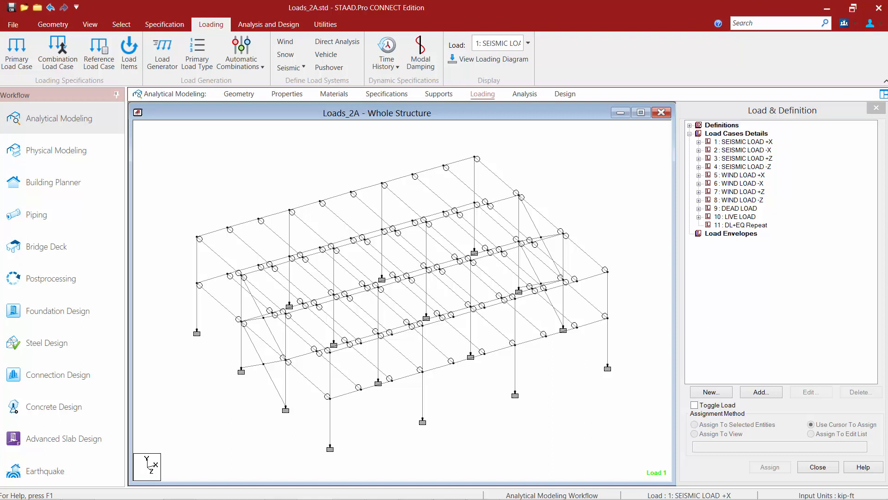
Step: Define a Repeat Load item for the DL+EQ Repeat case that includes SEISMIC LOAD +X and DEAD LOAD
click(745, 226)
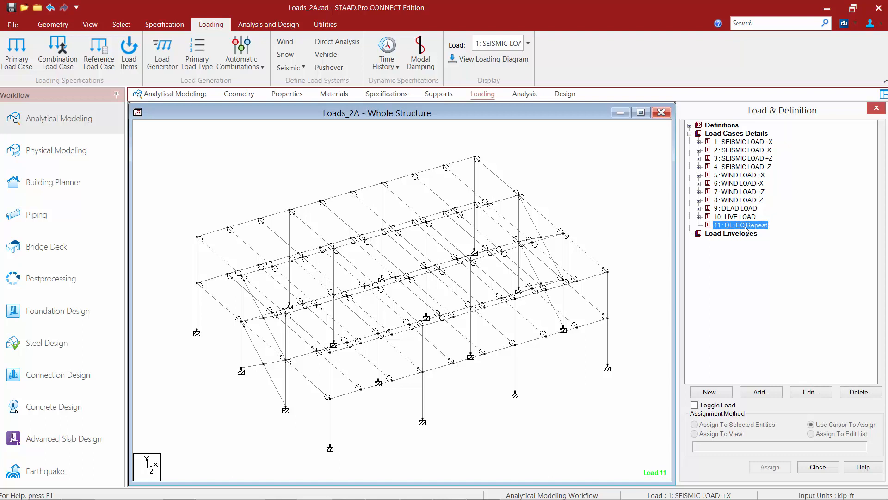
click(130, 60)
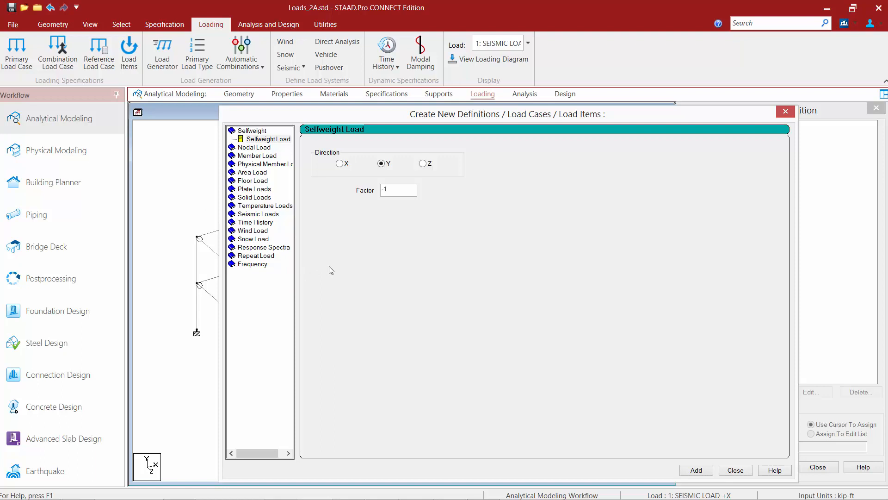
click(252, 257)
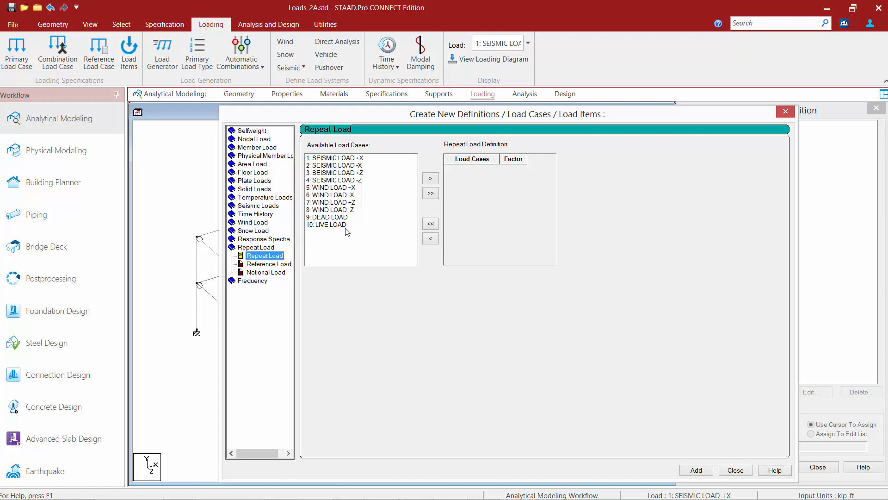
click(329, 218)
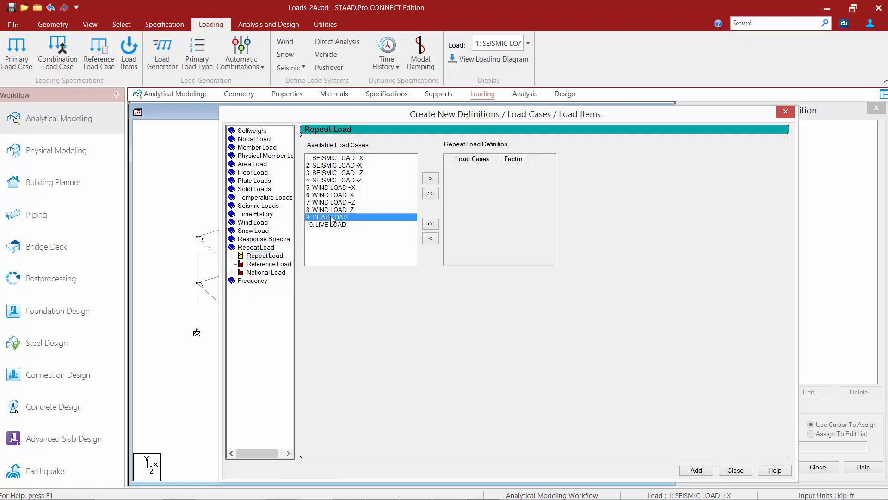
ctrl+click(326, 158)
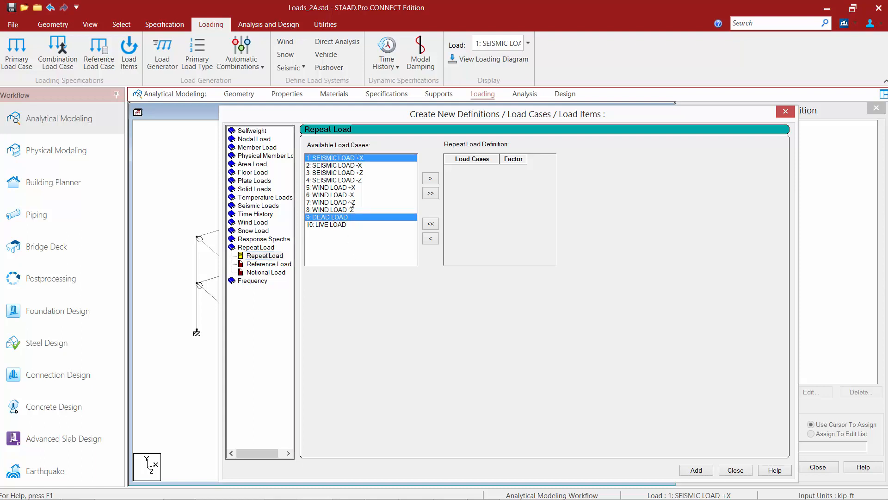
click(430, 178)
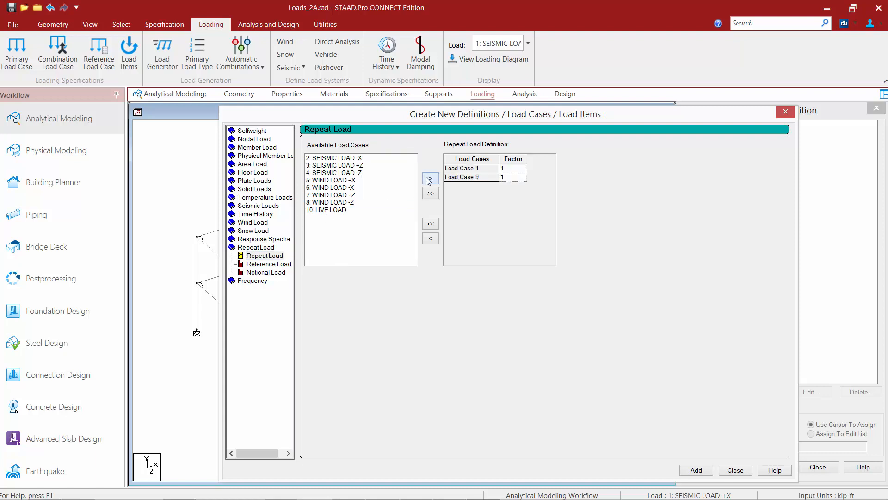
Step: Set the repeat load factor for Load Case 9 to 1.2 and add the item to the load case
click(509, 178)
text(.2)
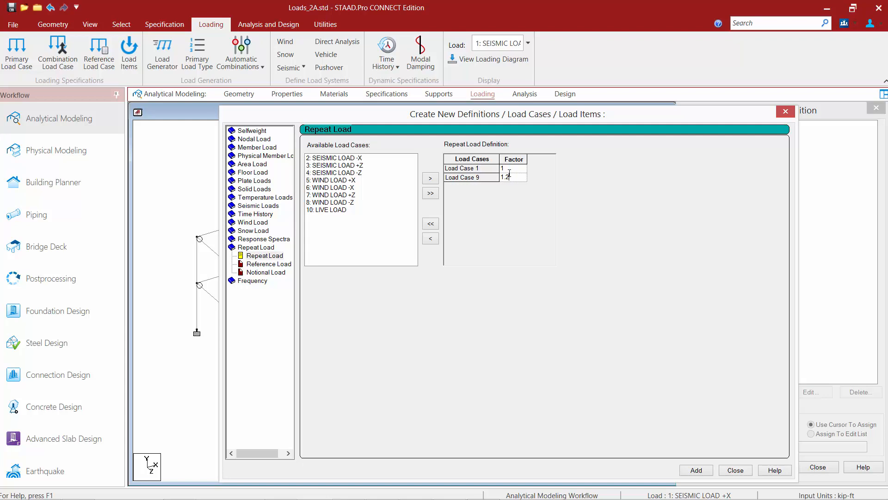
click(696, 470)
click(736, 471)
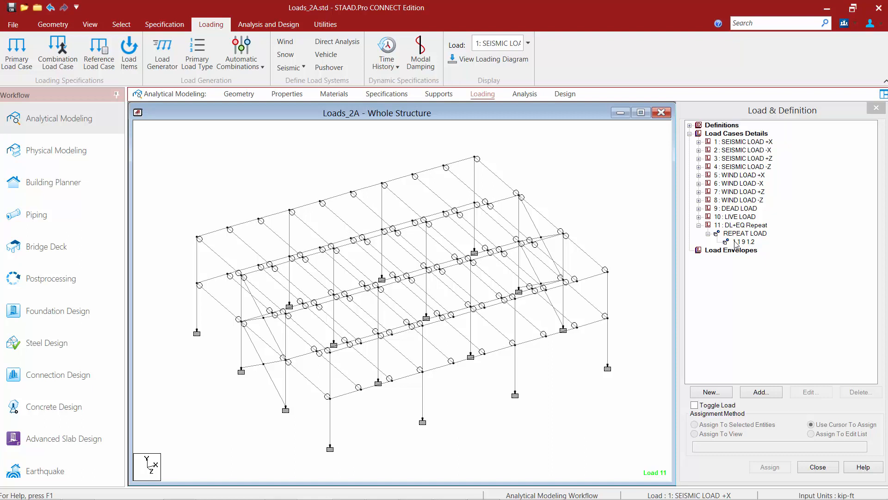
Step: Set up automatic load combinations with code AISC:360-2010 and category PUBLIC, enabling the creation of repeat load cases
click(243, 65)
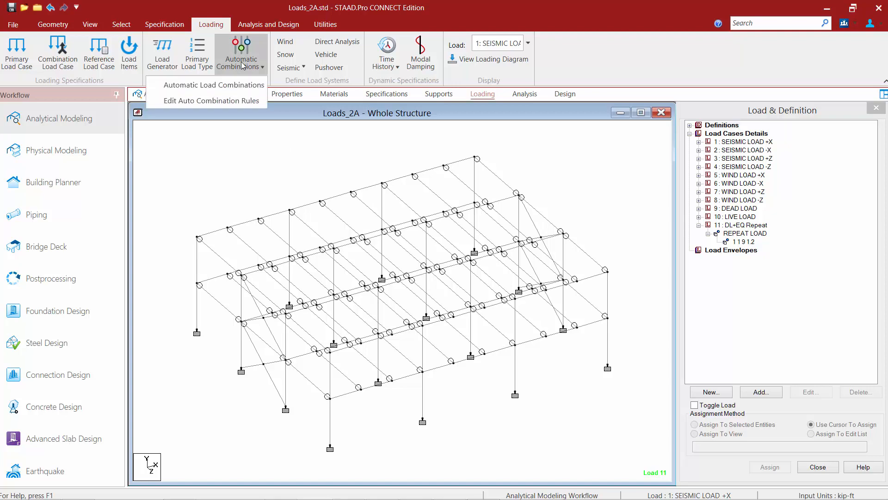
click(187, 86)
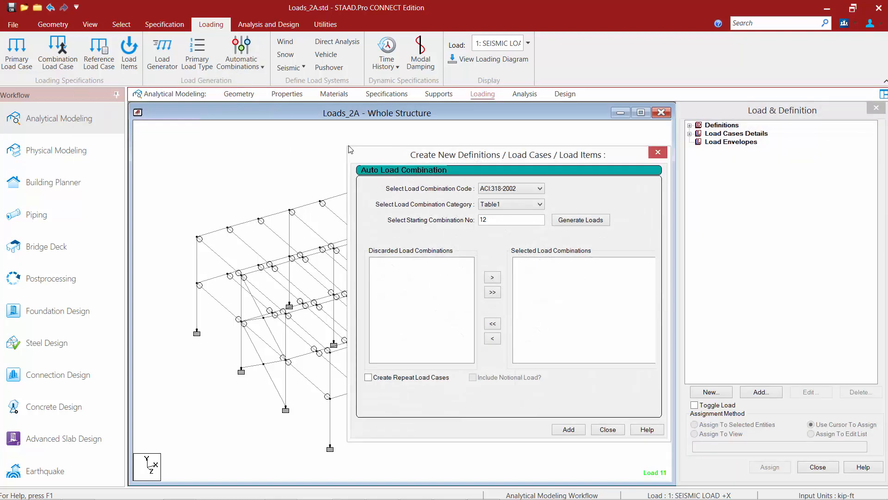
click(525, 192)
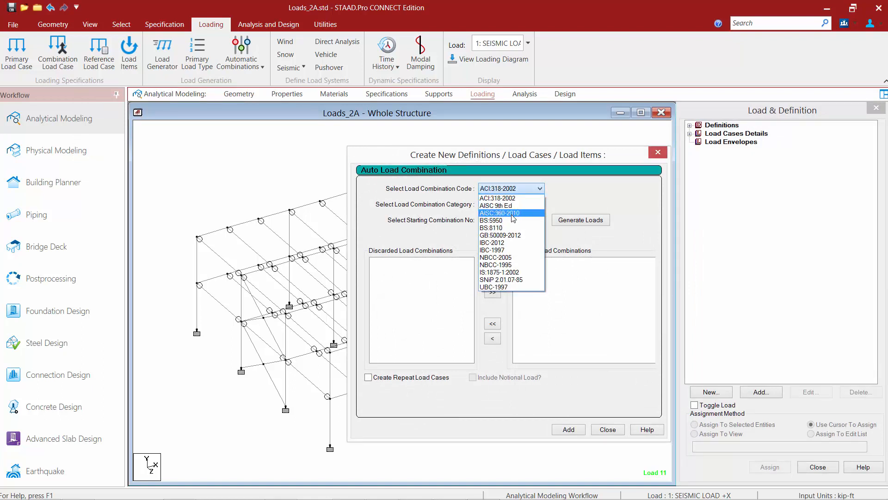
click(513, 213)
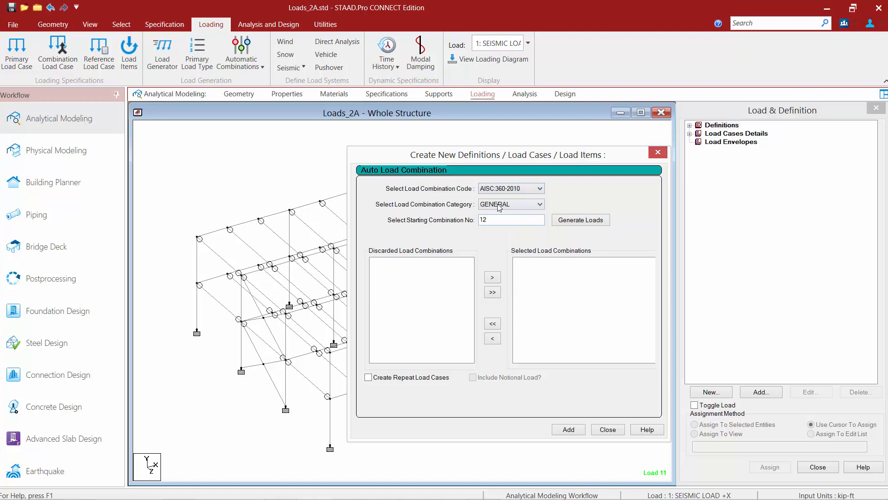
click(500, 204)
click(494, 222)
click(369, 378)
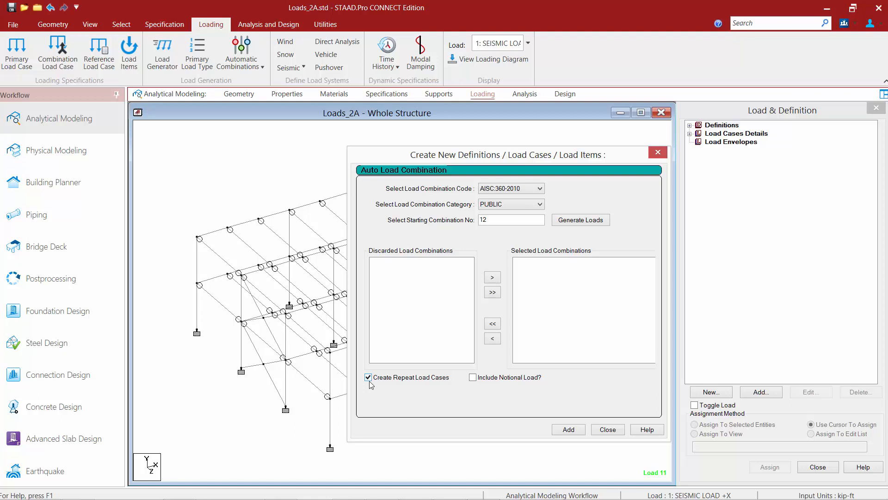
Step: Generate the AISC:360-2010 PUBLIC combinations, add them to the model as repeat loads, and review them among the load cases
click(581, 221)
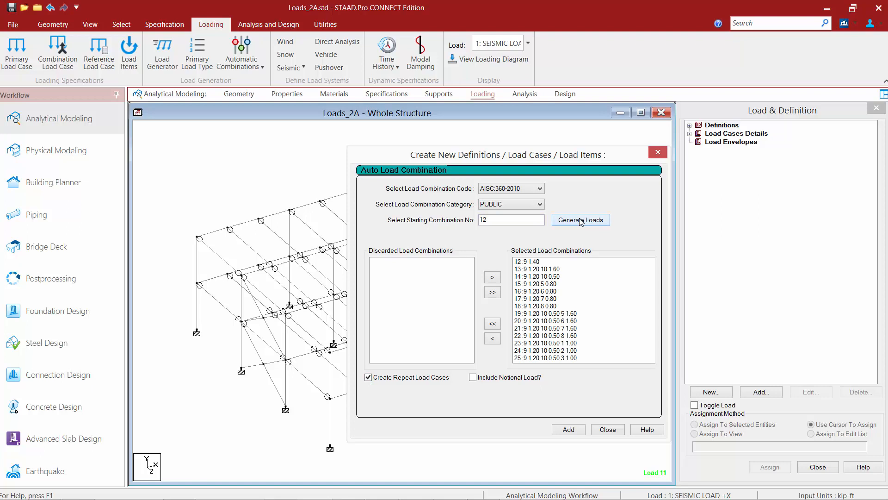
click(568, 430)
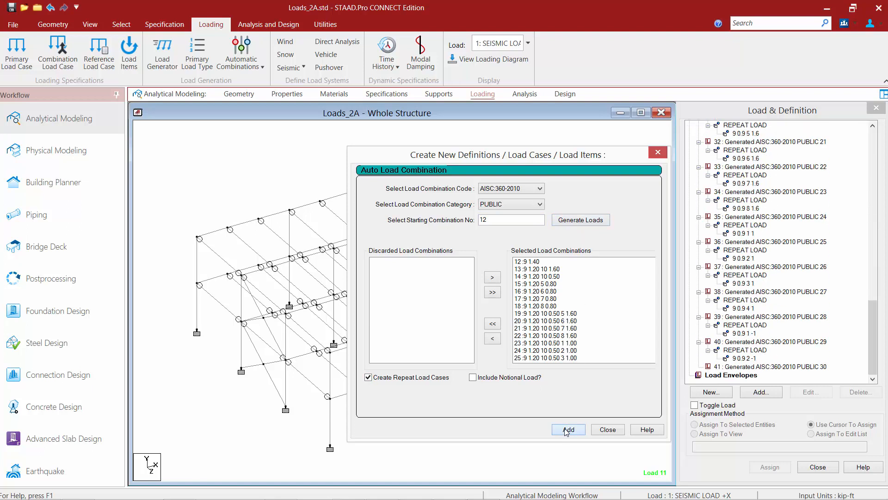
click(608, 429)
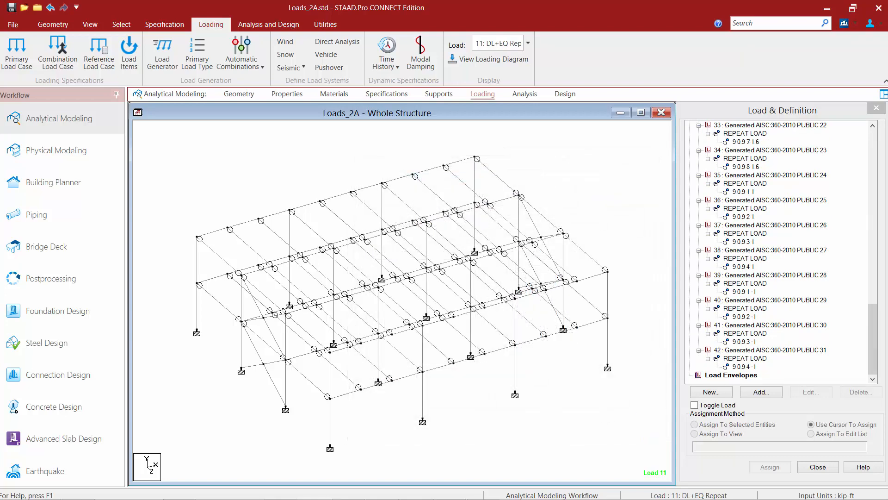
drag(871, 359, 872, 190)
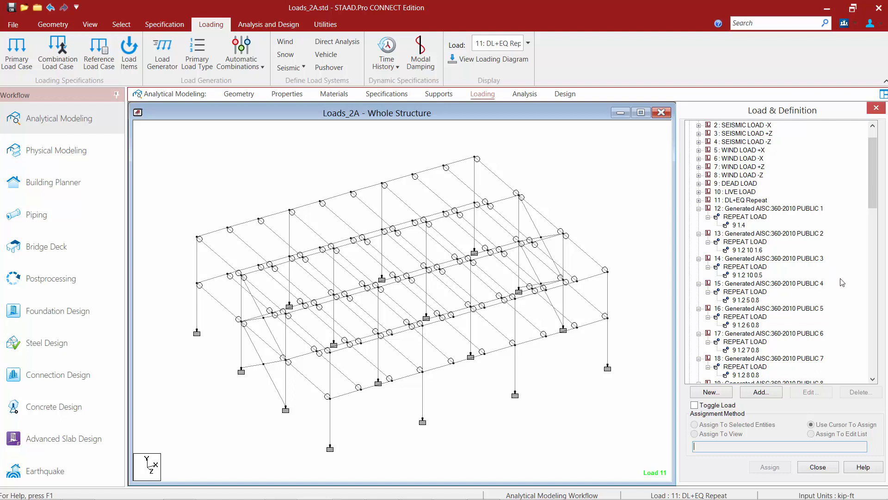
click(512, 116)
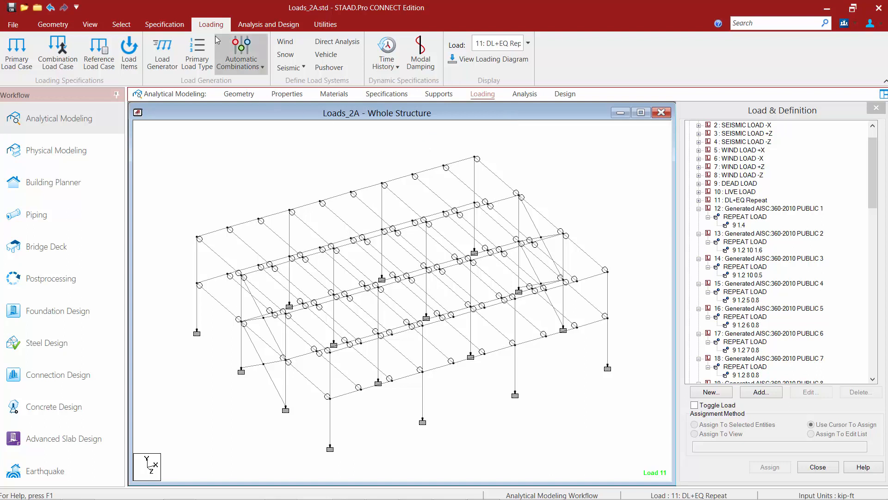
Step: Open the auto combination rules for editing and examine the AISC:360-2010 table for the GENERAL category
click(240, 69)
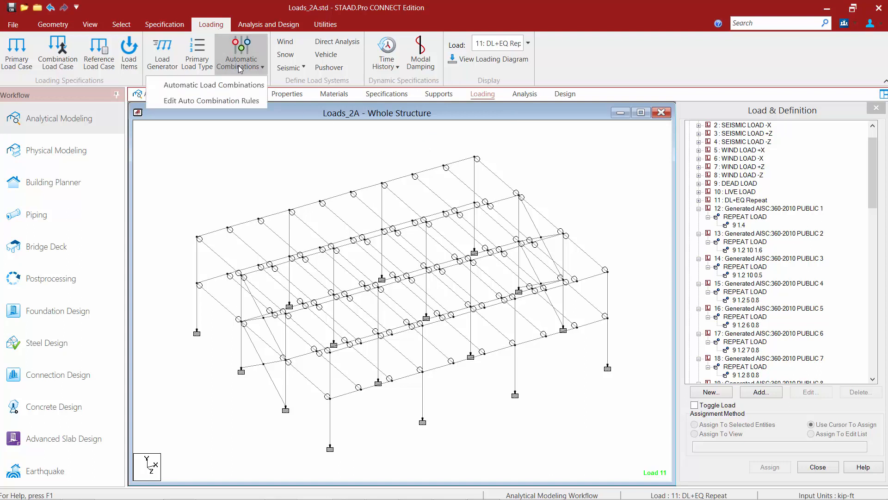
click(218, 104)
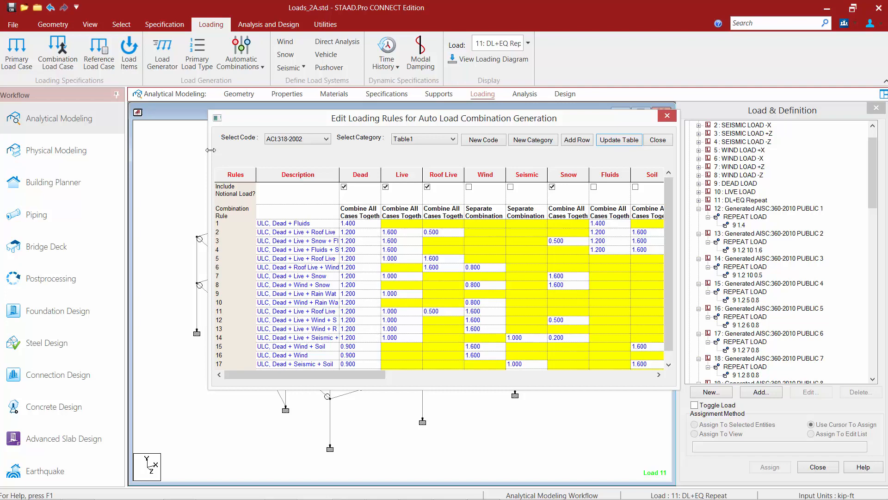
click(286, 141)
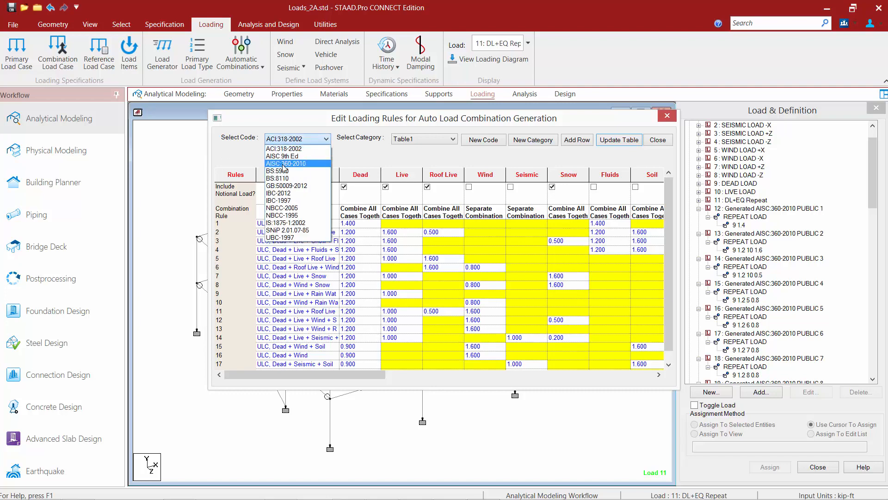
click(284, 164)
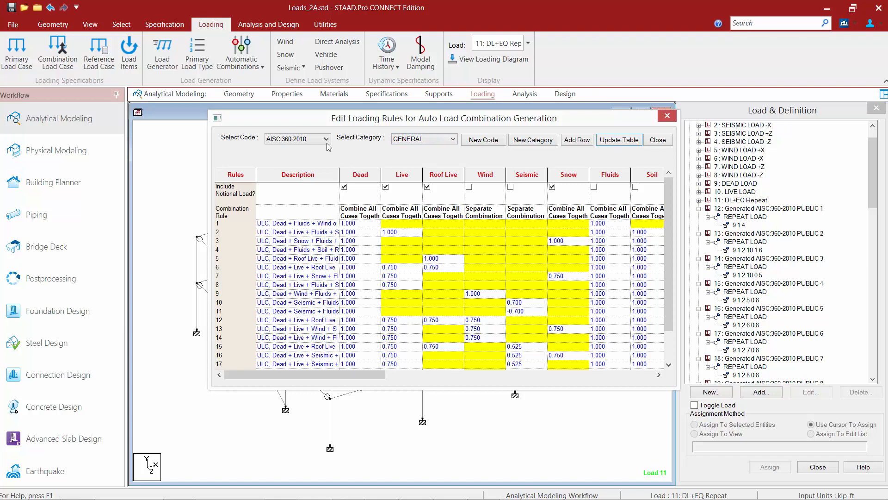
click(405, 141)
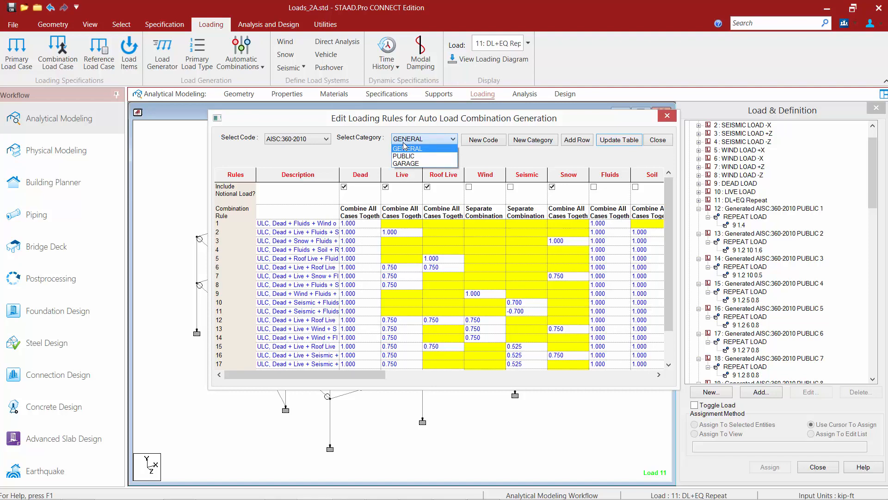
click(405, 147)
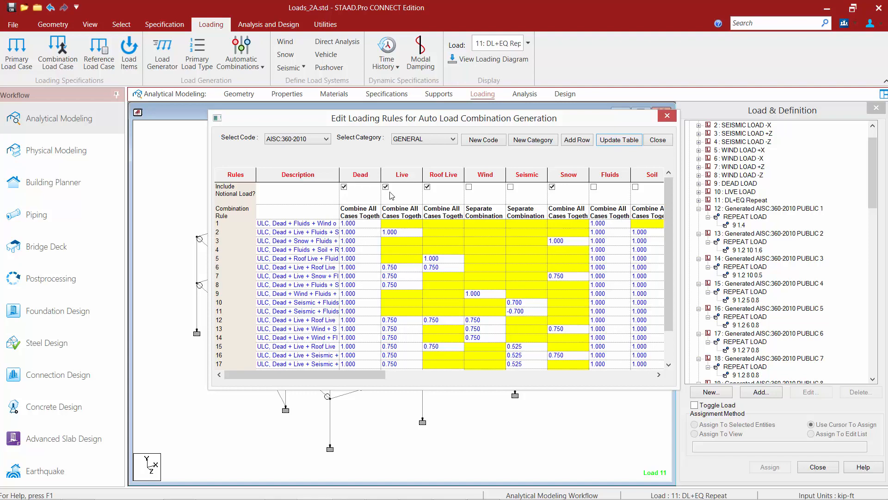
Step: Examine the AISC:360-2010 combination rules for the PUBLIC and GARAGE categories and close the rules editor
click(425, 140)
click(415, 156)
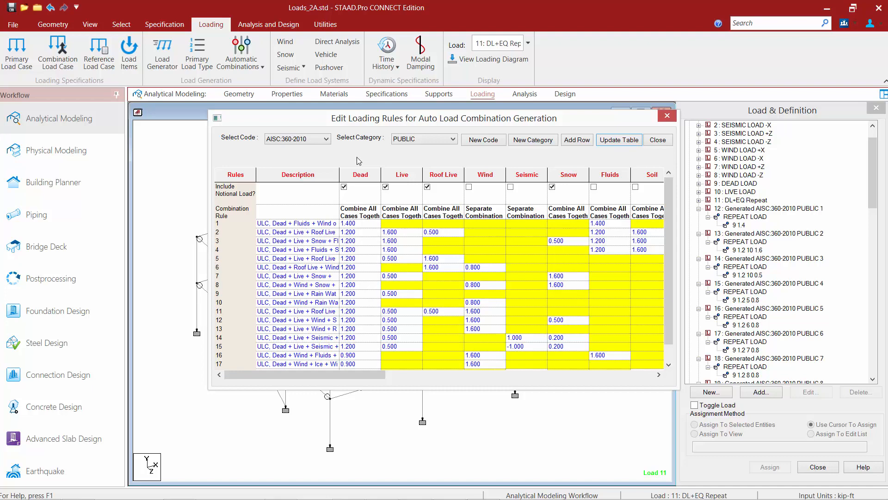
click(407, 142)
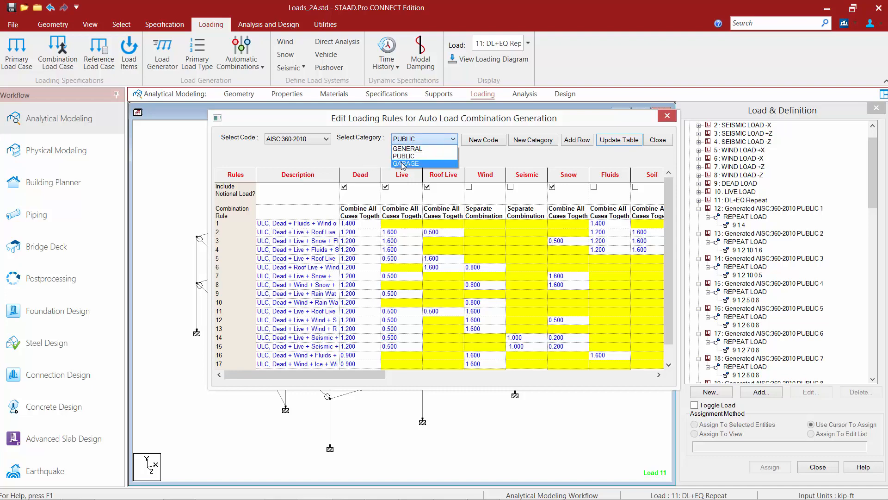
click(404, 164)
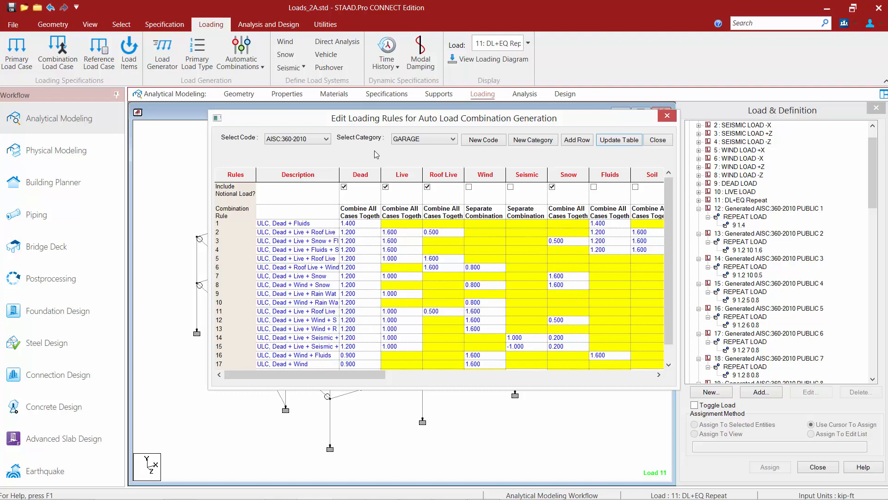
click(657, 141)
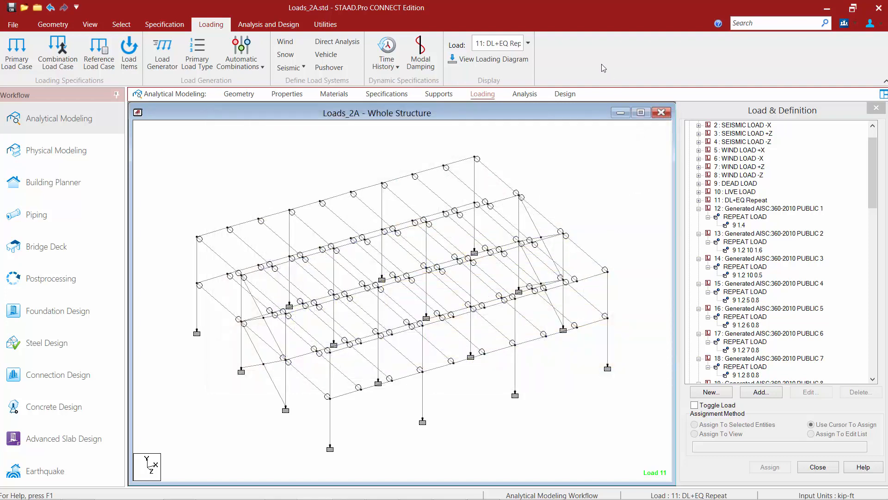